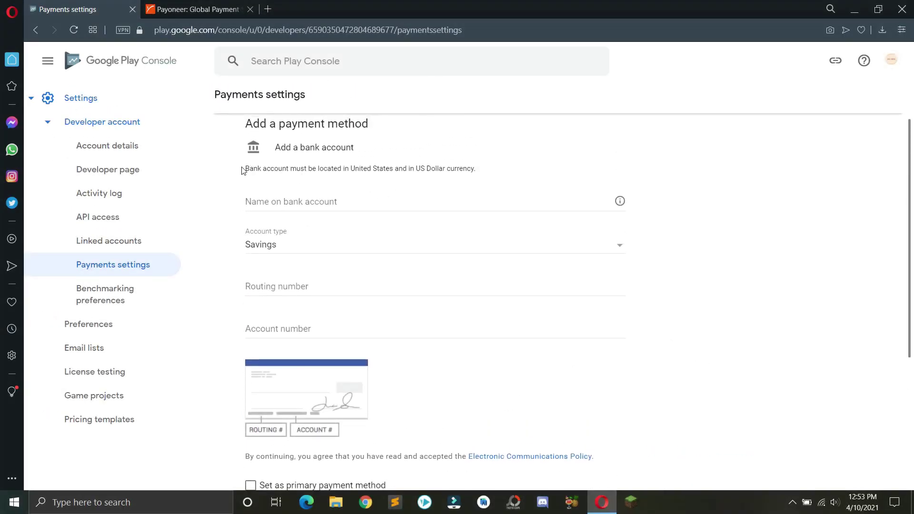
drag(244, 170, 485, 177)
click(510, 177)
click(207, 8)
click(482, 347)
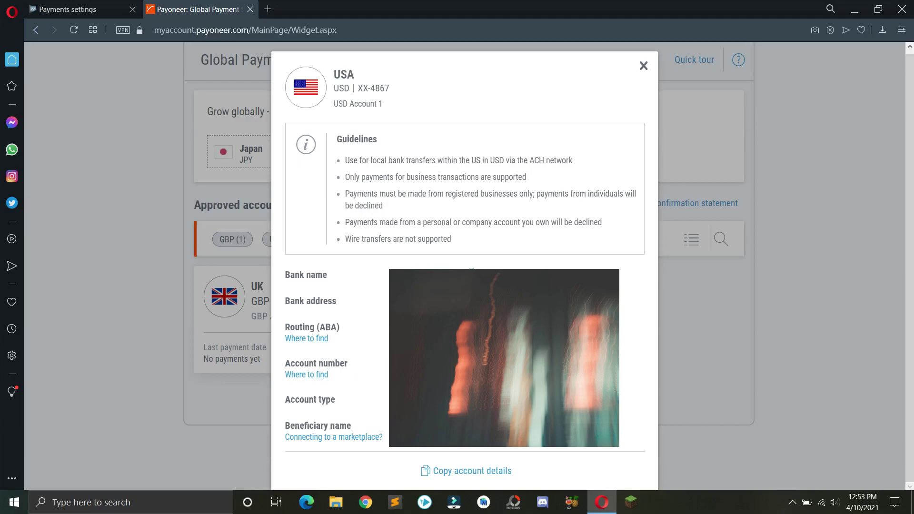
Return to the Play Console bank form and move from Routing number to Account number.
click(64, 8)
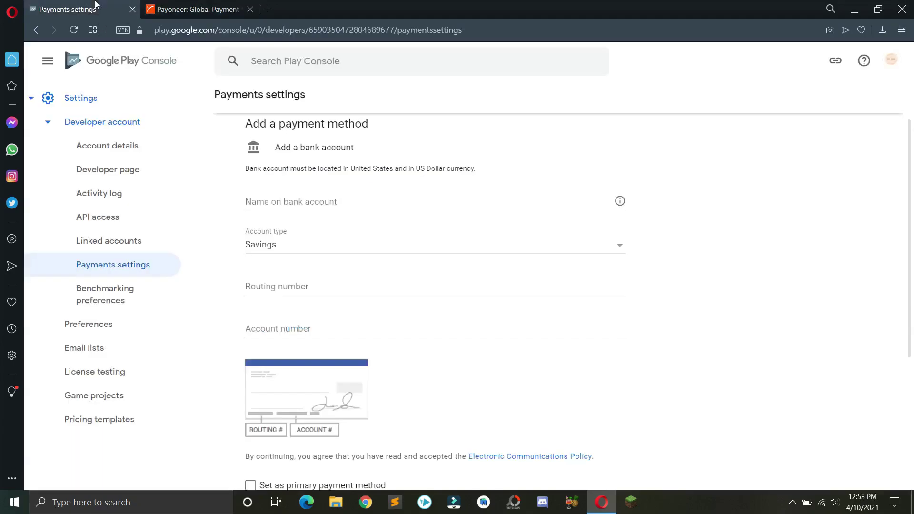
scroll(318, 268, down, 2)
click(309, 186)
key(Tab)
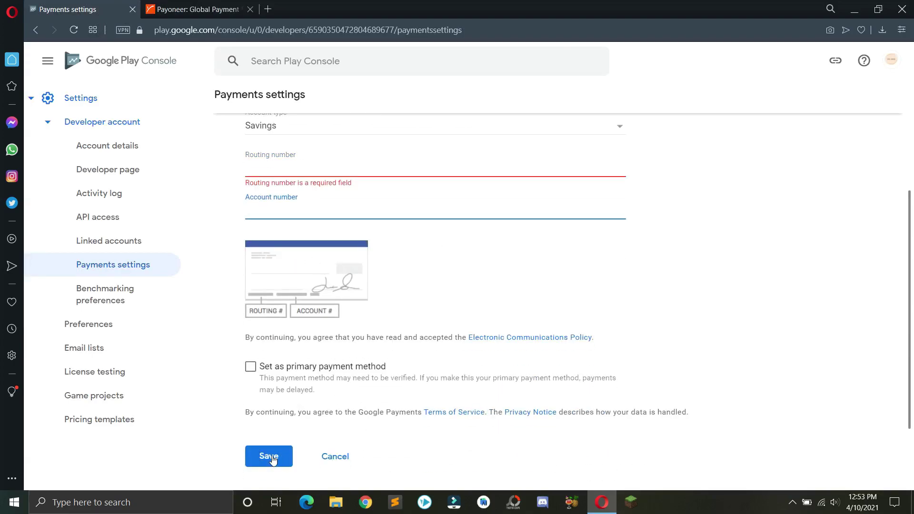
scroll(314, 239, up, 2)
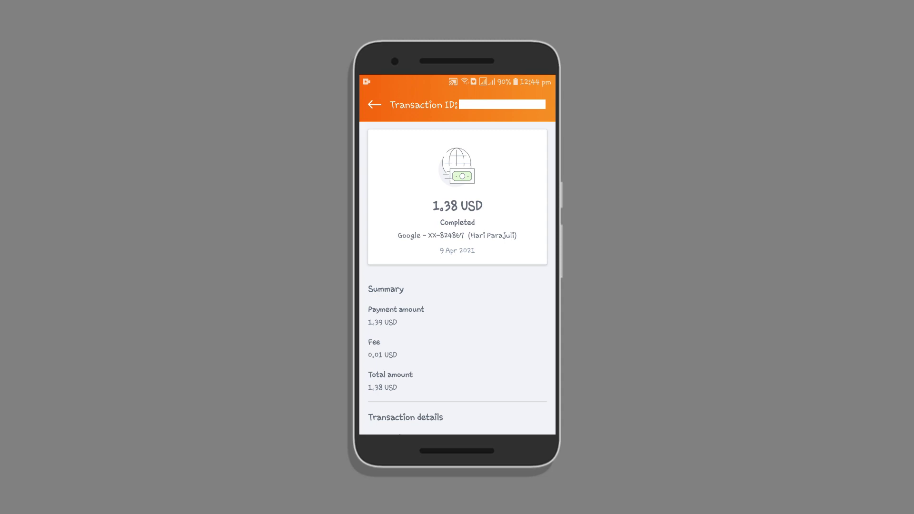
scroll(457, 278, down, 1)
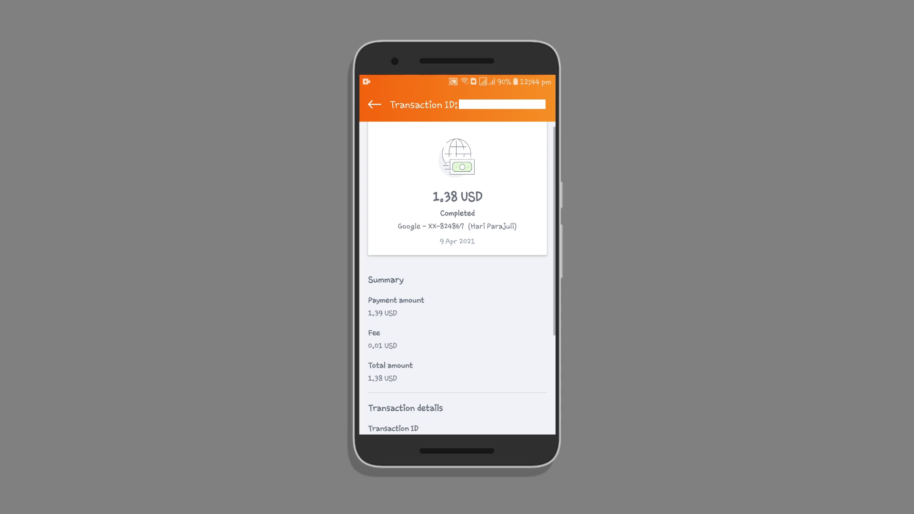